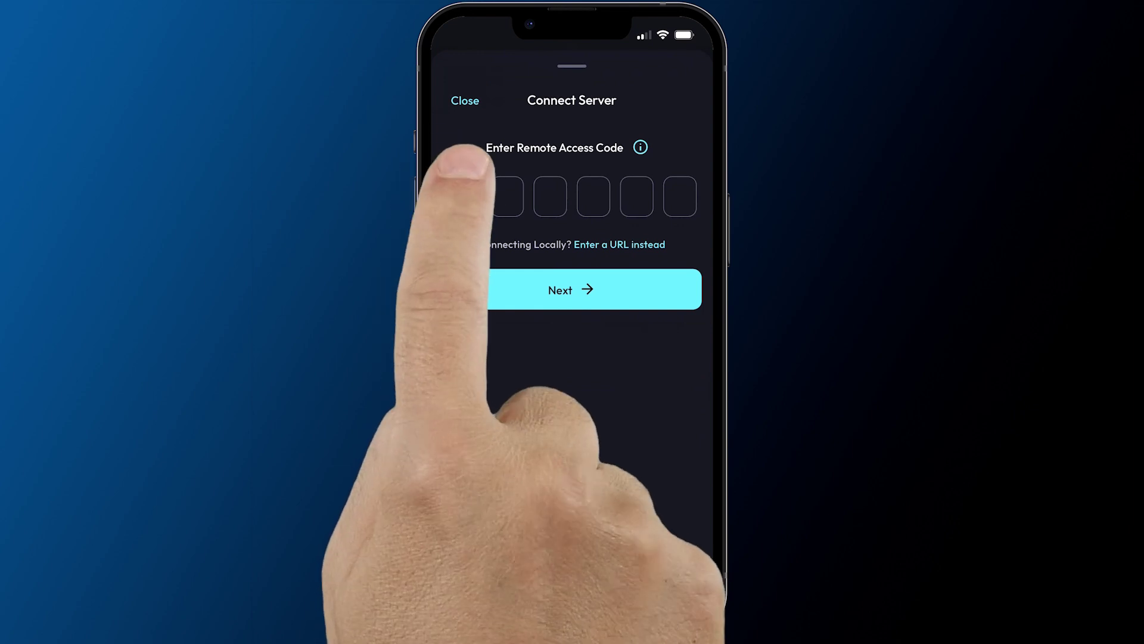
# - Begin entering the remote access code on the Connect Server form
pyautogui.click(463, 195)
pyautogui.write('W')
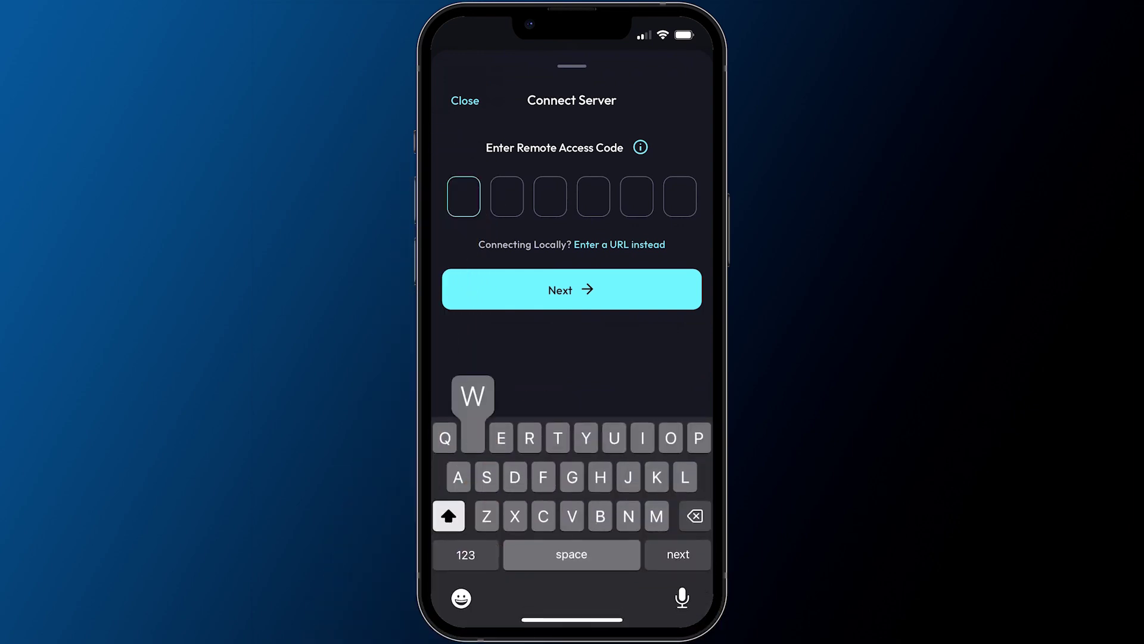
pyautogui.write('NMJKP')
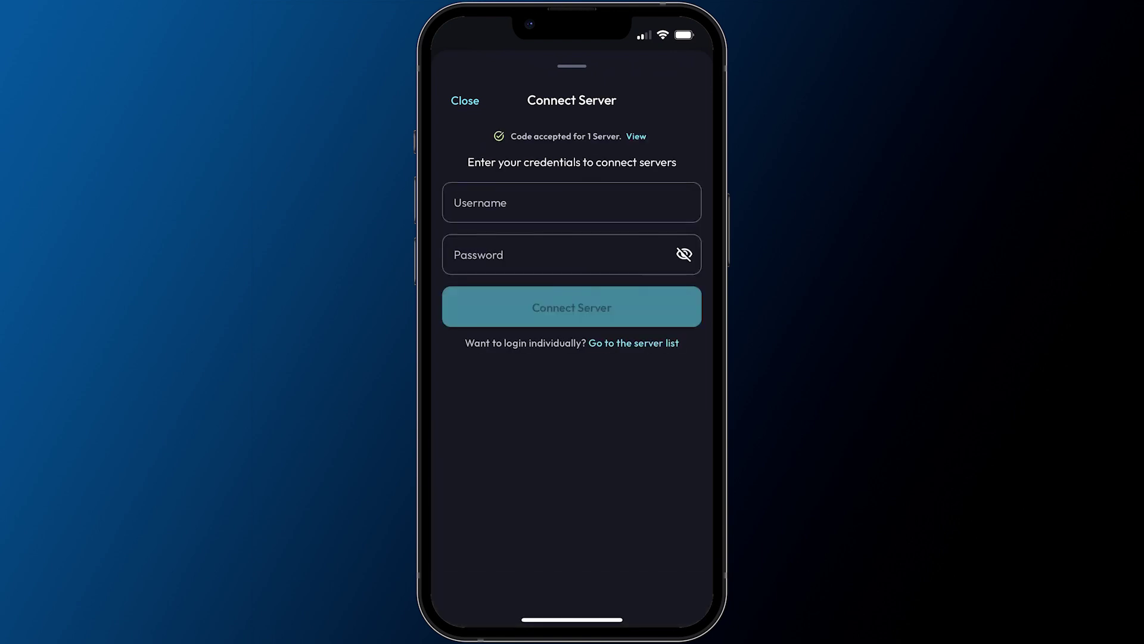
pyautogui.write('Mob')
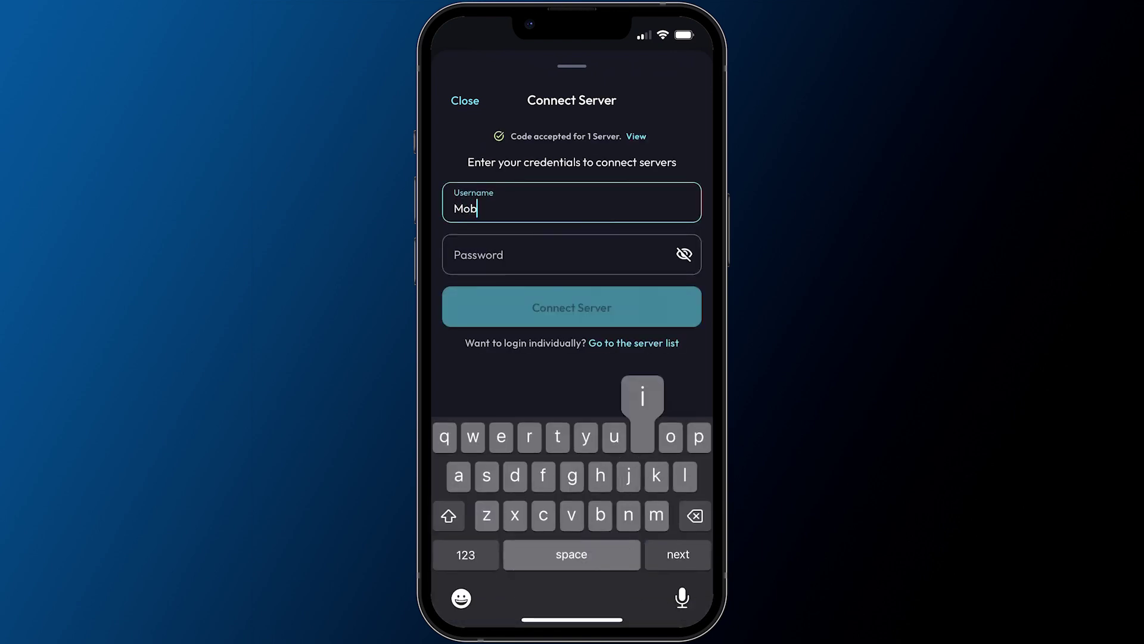
pyautogui.write('ileUser')
# - Connect the server as MobileUser with its access code, then switch to connecting by server address
pyautogui.press('Return')
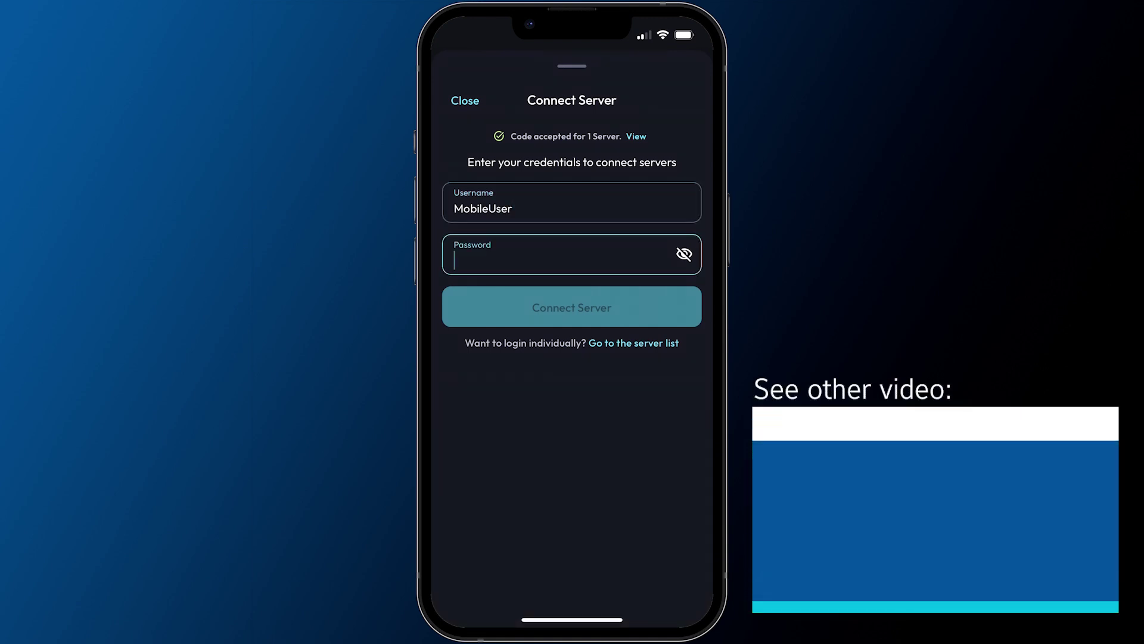
pyautogui.write('pssword')
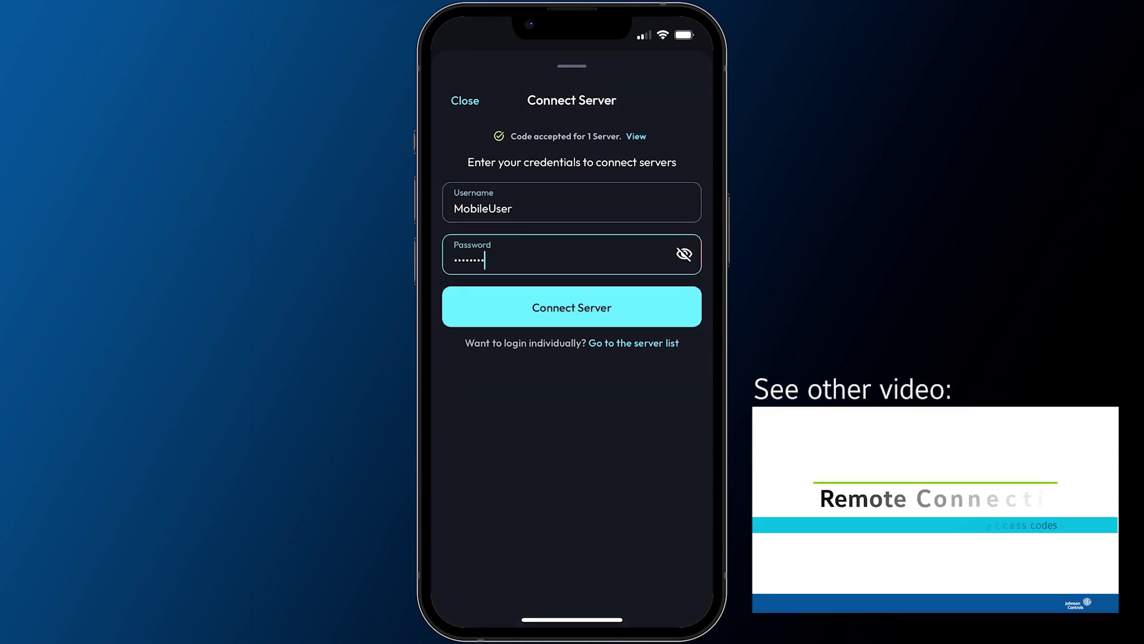
pyautogui.click(572, 307)
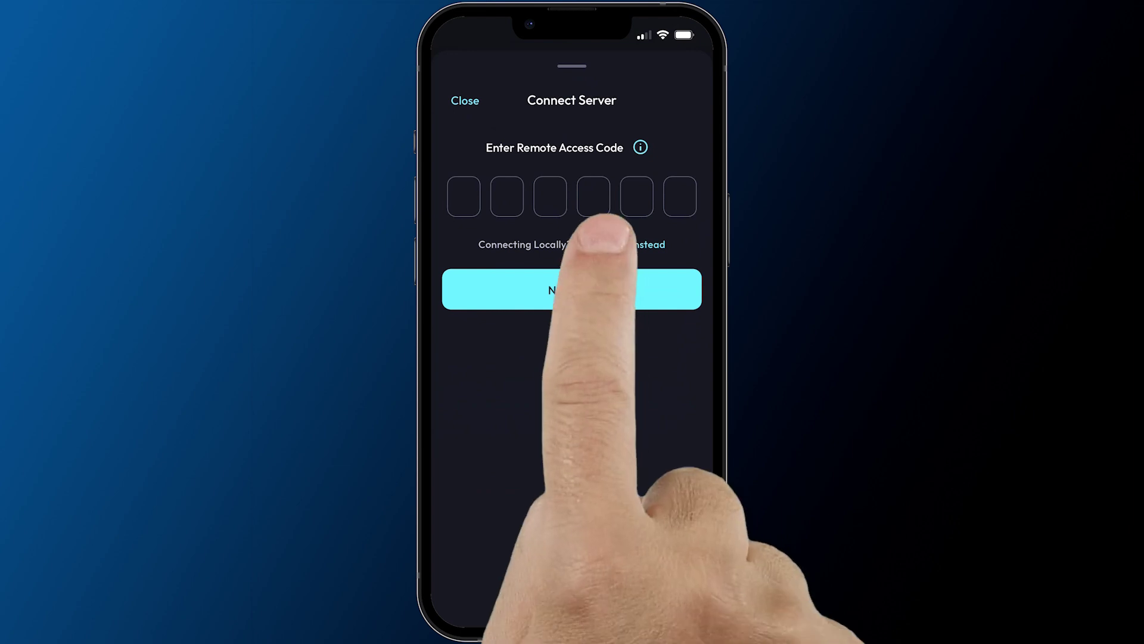
pyautogui.click(620, 244)
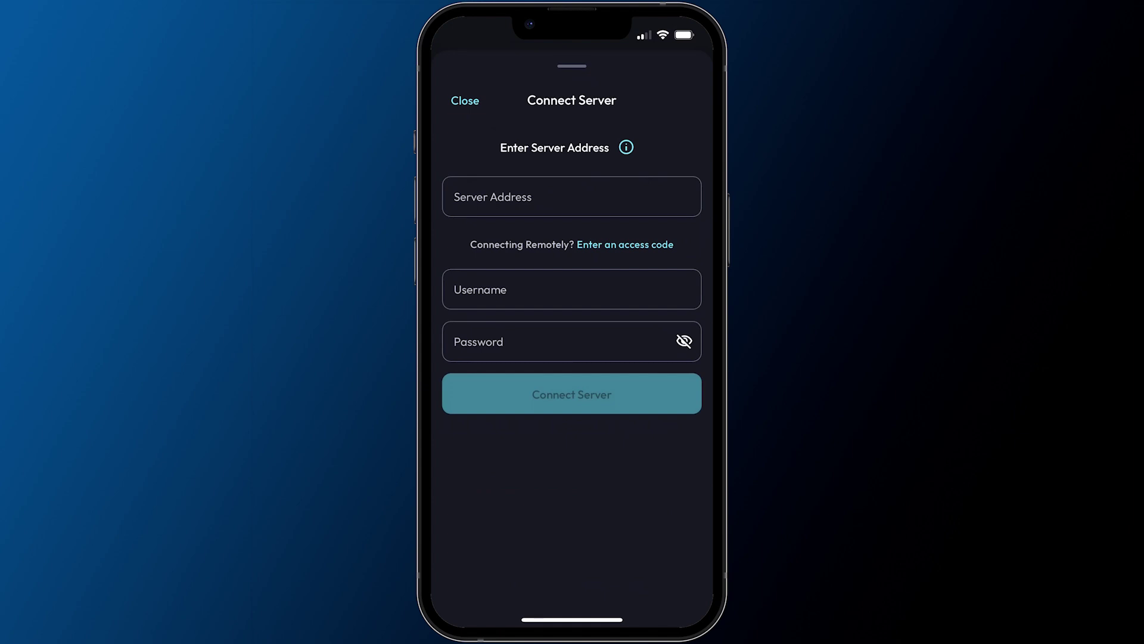
# - Connect to the local server 172.19.238.99 as MobileUser and reach its Quick View feeds
pyautogui.click(483, 197)
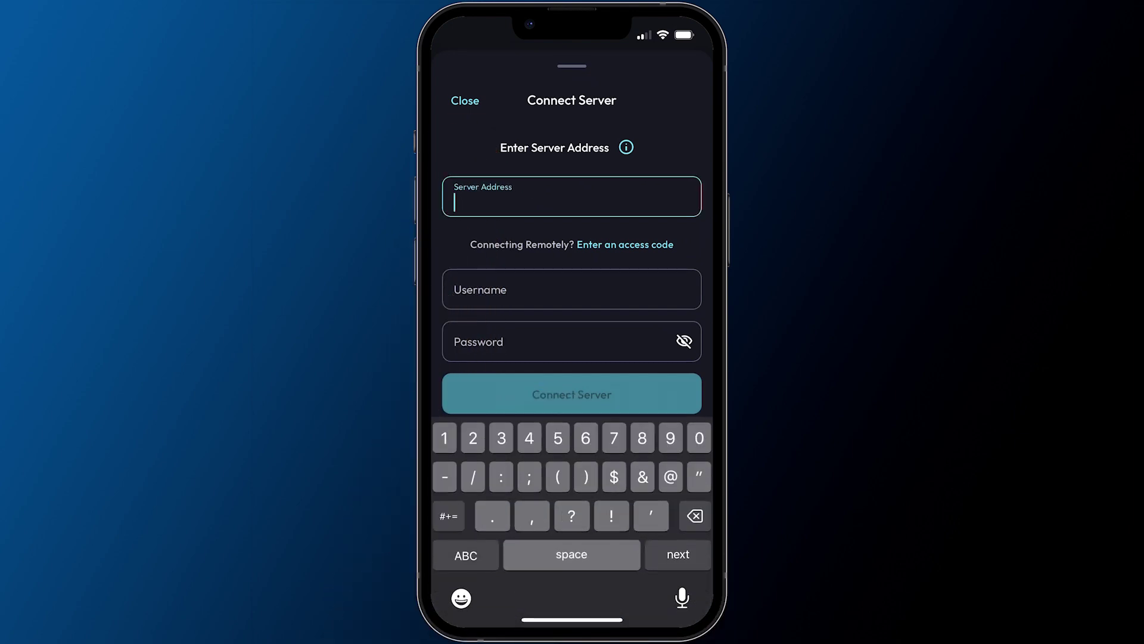
pyautogui.write('172.19.238.')
pyautogui.write('99')
pyautogui.press('Return')
pyautogui.write('MobileUs')
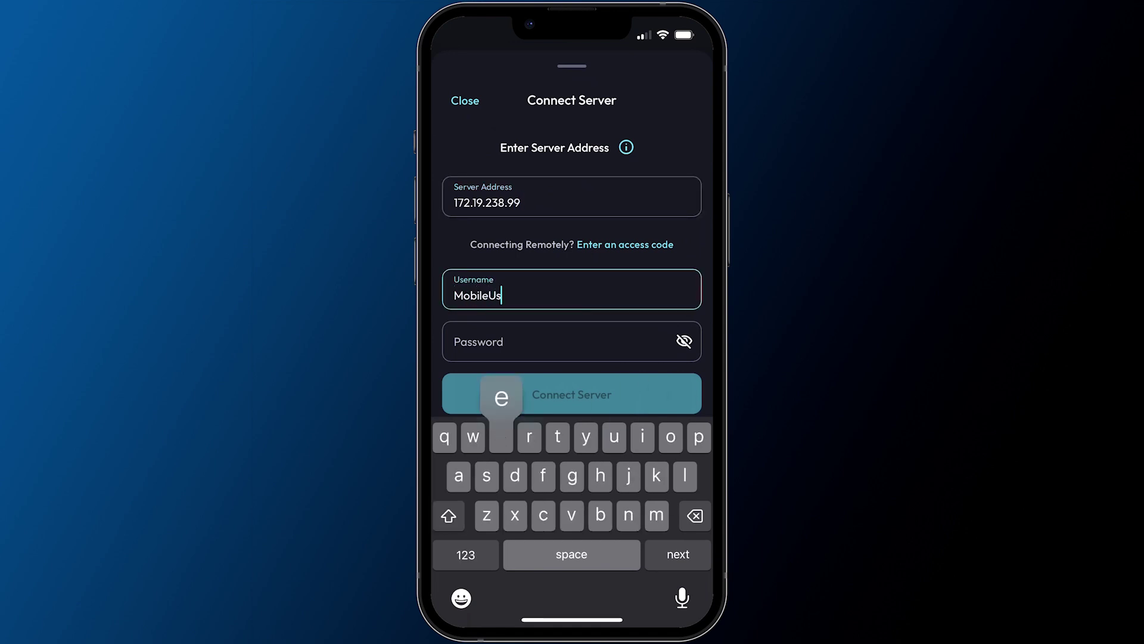
pyautogui.write('er')
pyautogui.press('Return')
pyautogui.write('•••••••••')
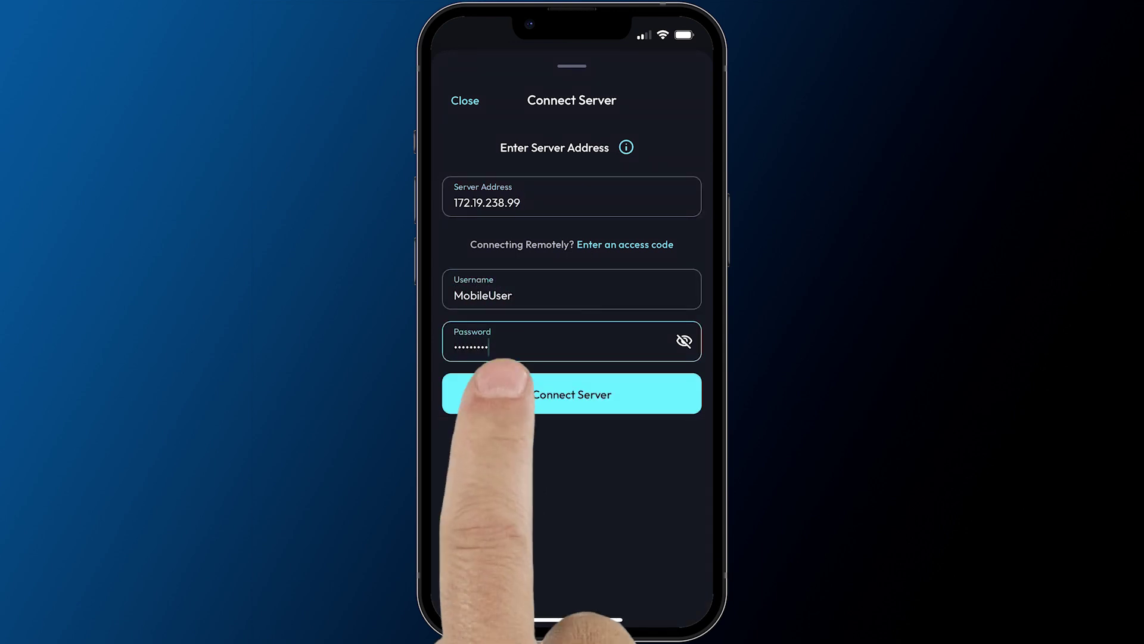
pyautogui.click(502, 395)
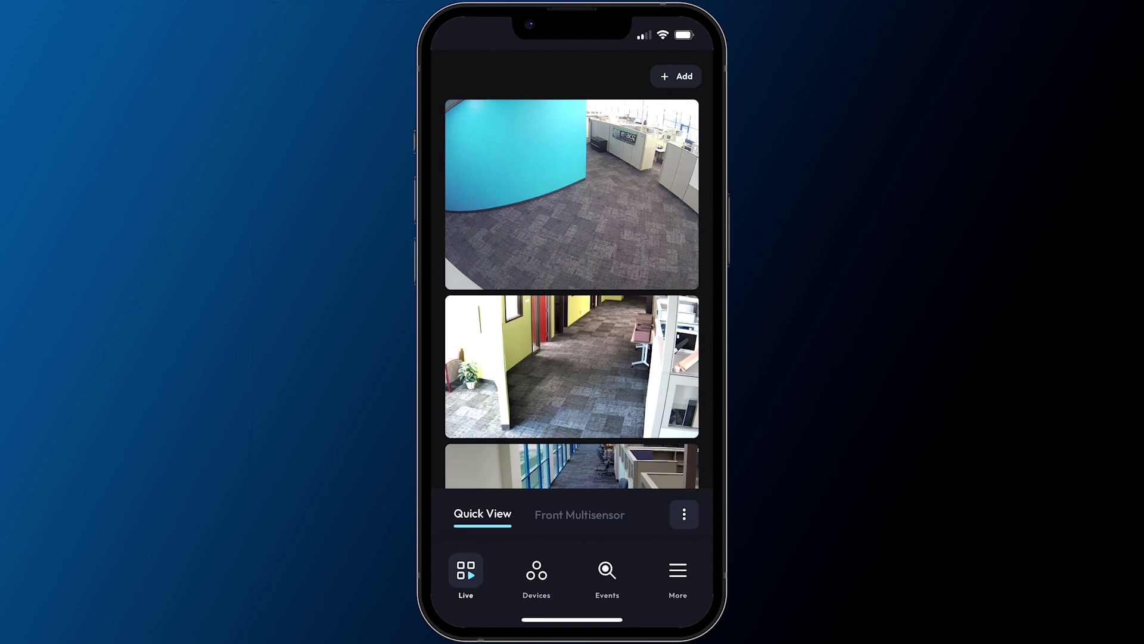
pyautogui.scroll(-10, 572, 293)
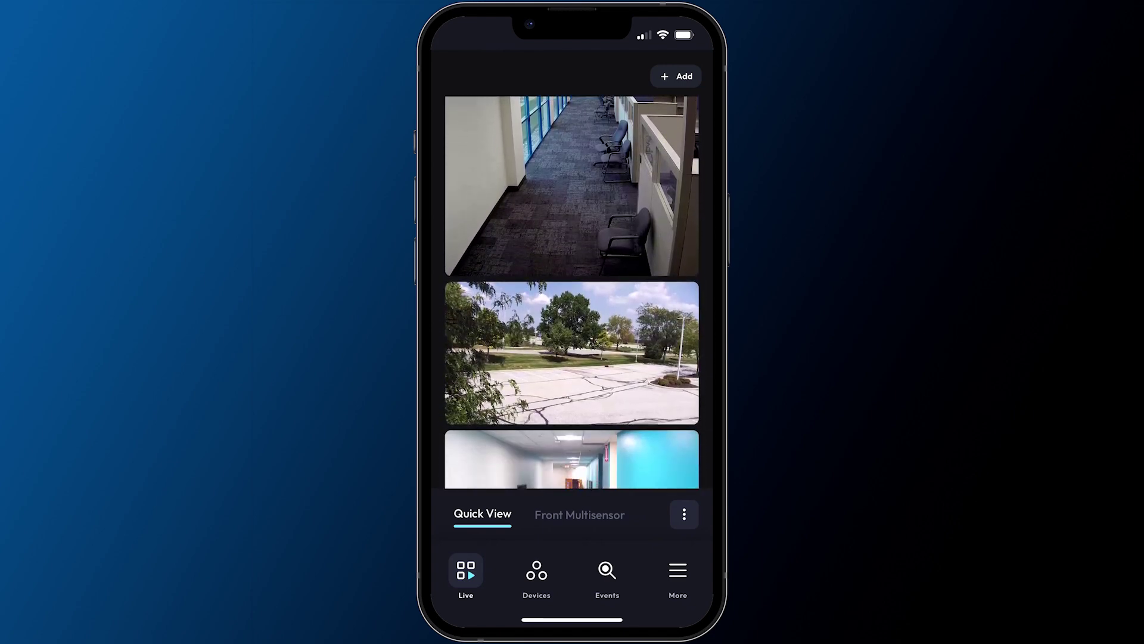
pyautogui.scroll(-3, 572, 293)
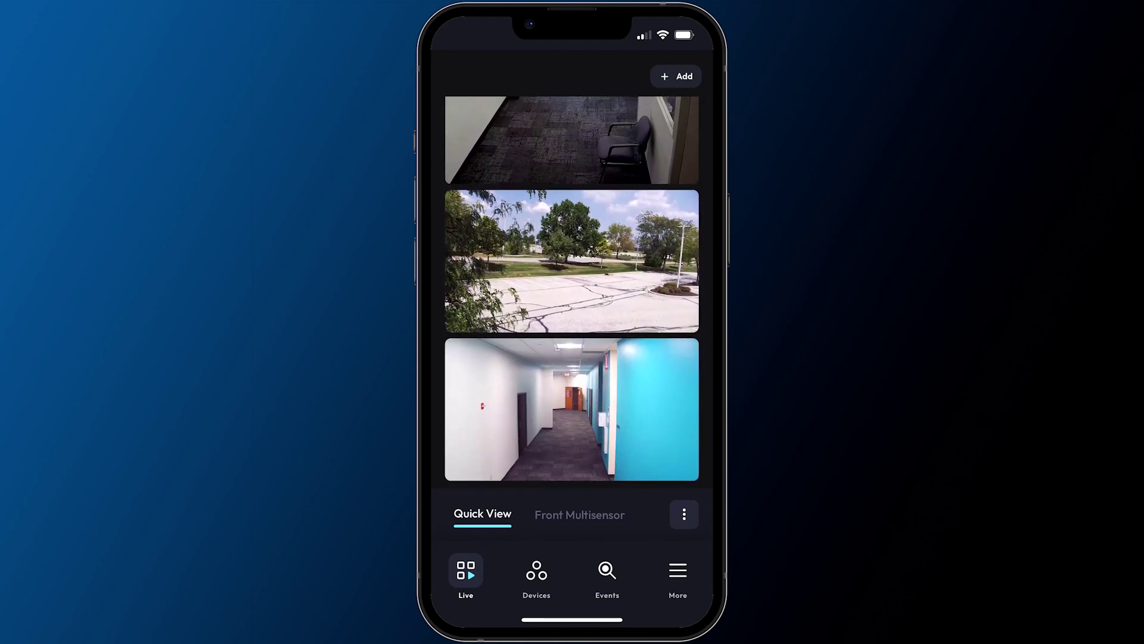
pyautogui.scroll(2, 572, 292)
pyautogui.scroll(5, 573, 293)
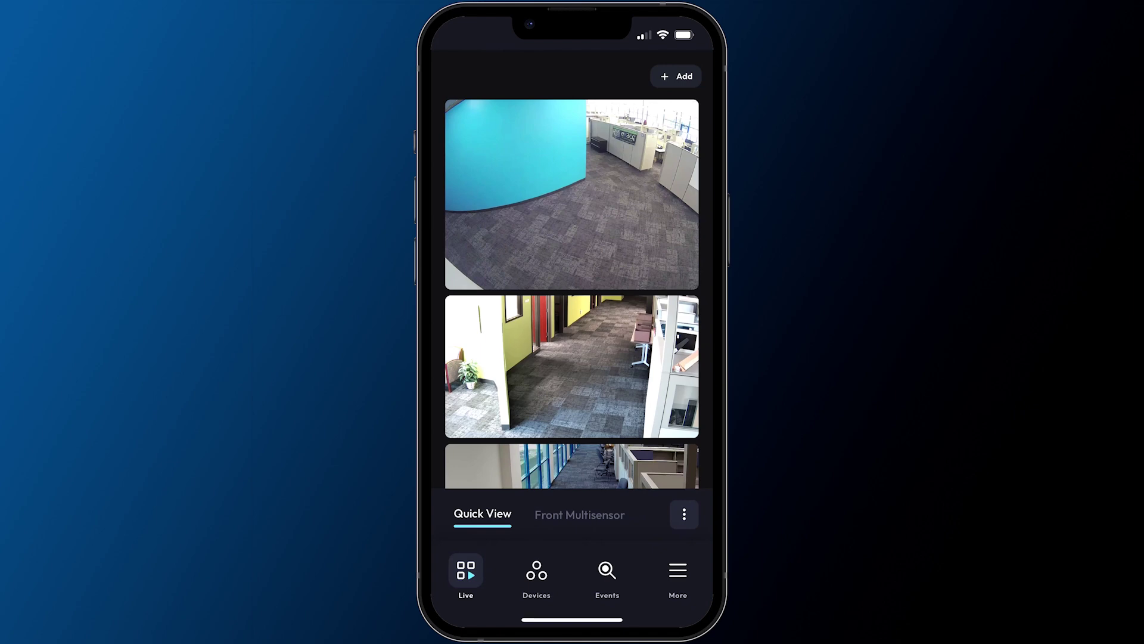
# - View the Front Multisensor feeds, then return the live view to the Quick View cameras
pyautogui.moveTo(644, 269); pyautogui.dragTo(501, 269)
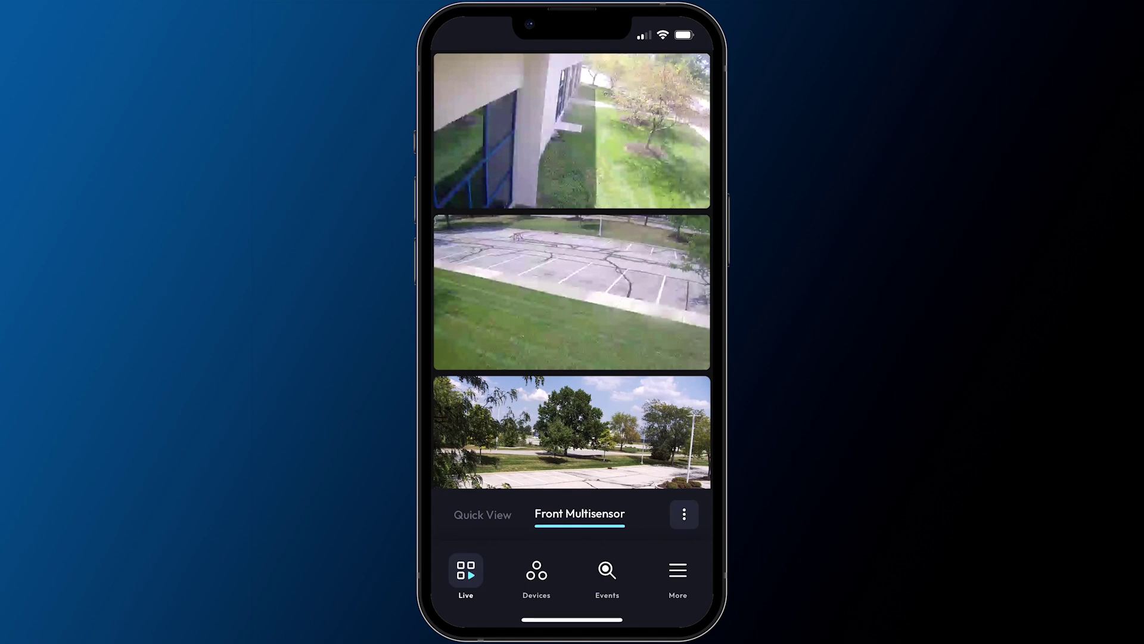
pyautogui.click(482, 514)
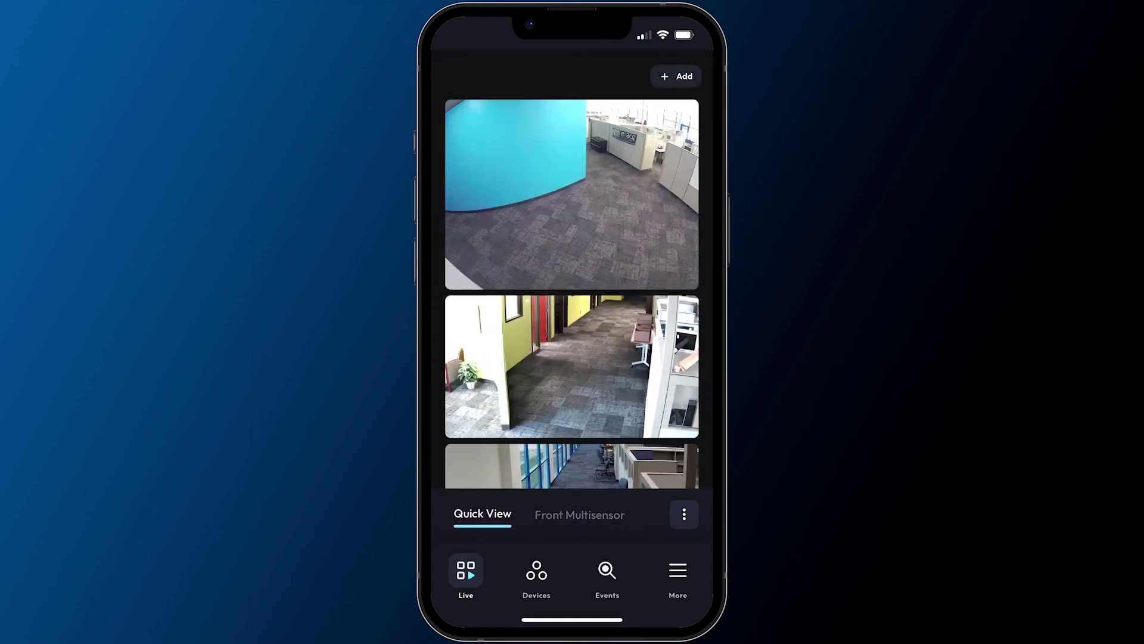
# - Reach the Servers list via More > Settings and start adding a new server
pyautogui.click(678, 574)
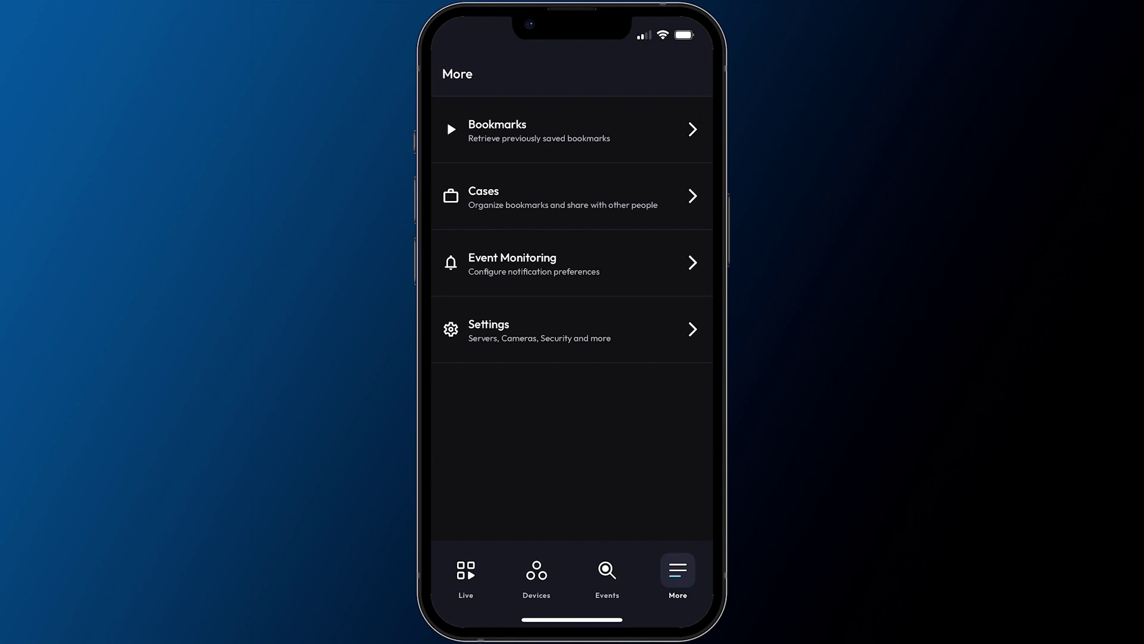
pyautogui.click(606, 321)
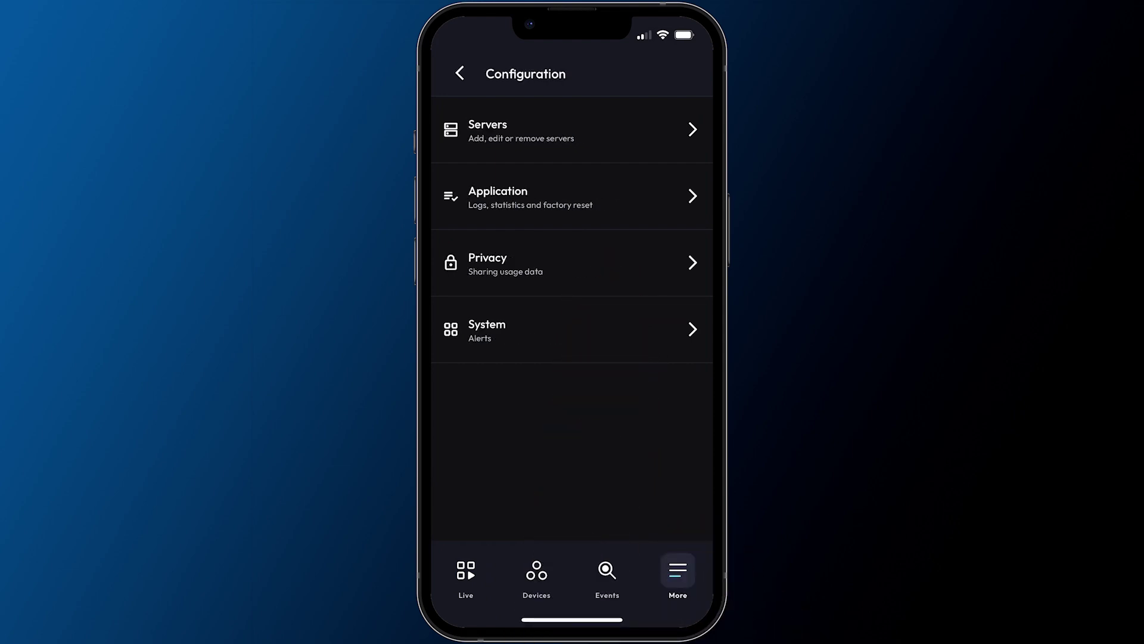
pyautogui.click(626, 129)
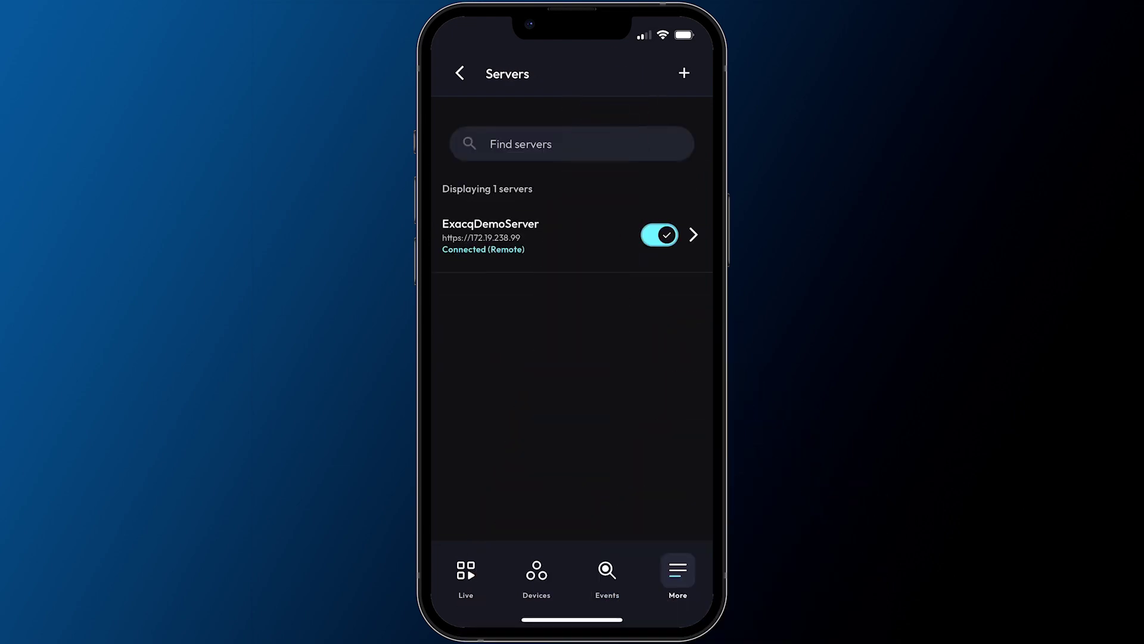
pyautogui.click(684, 73)
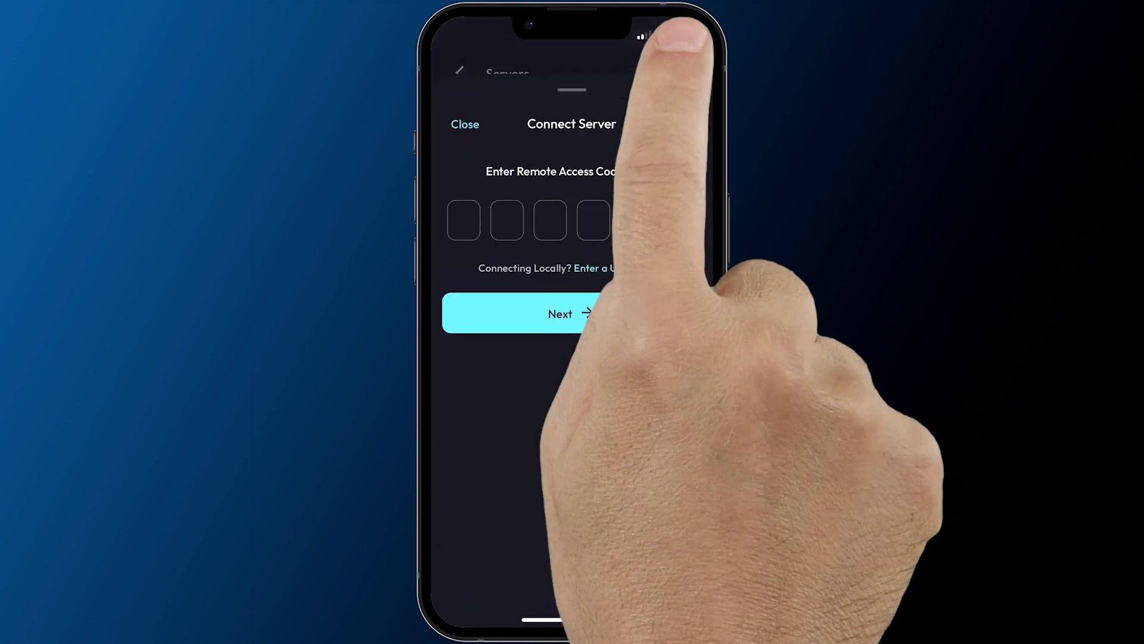
pyautogui.write('TC3')
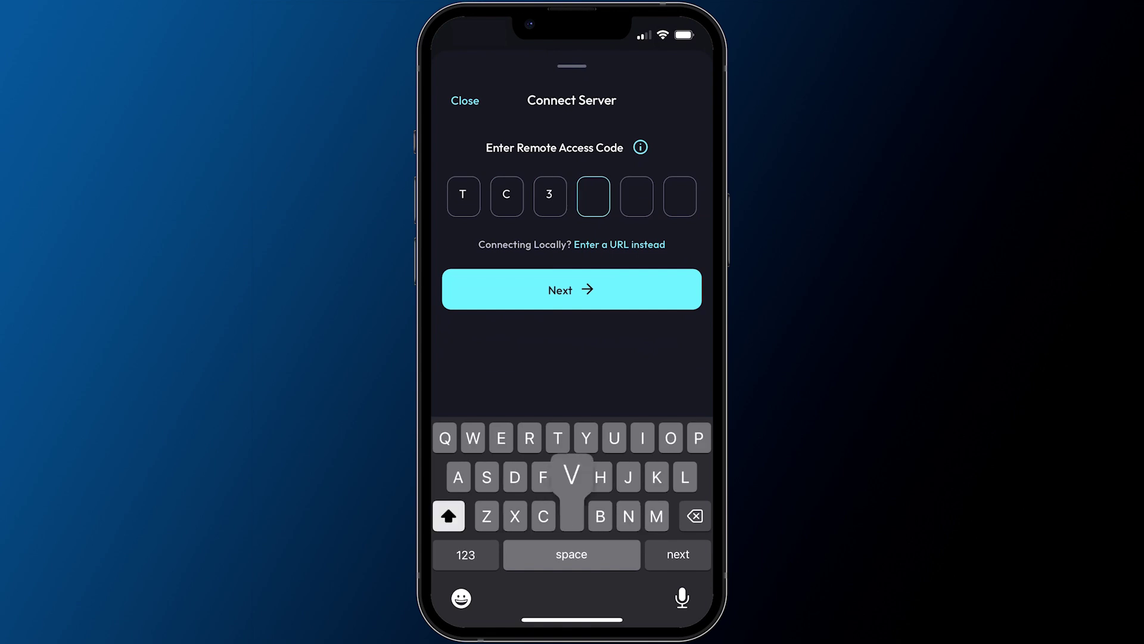
pyautogui.write('VGL')
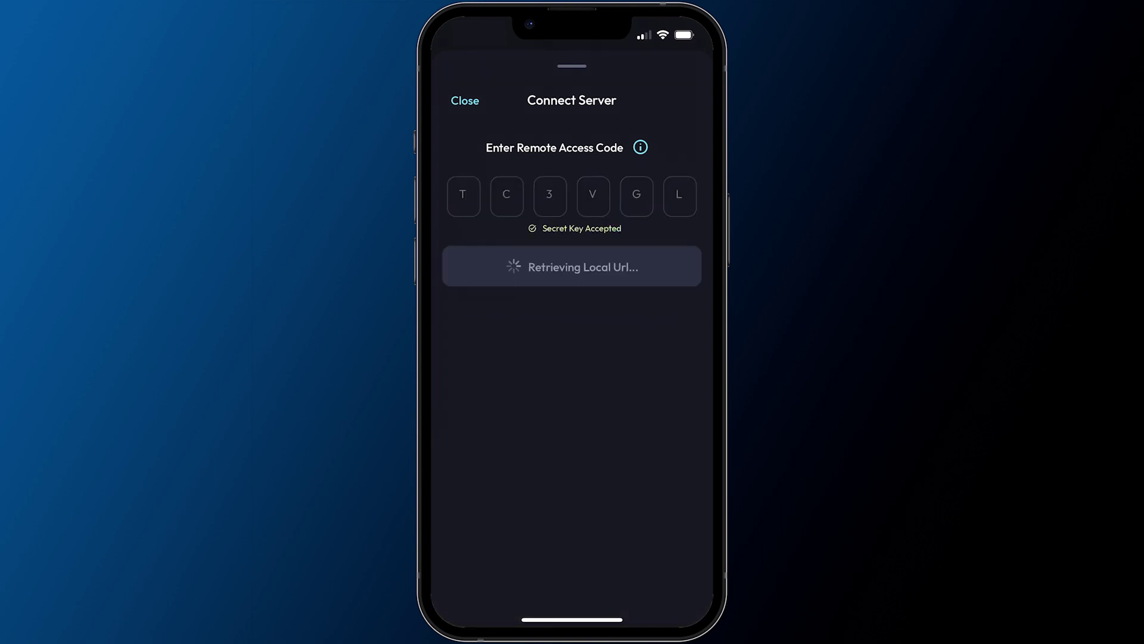
pyautogui.write('demouser')
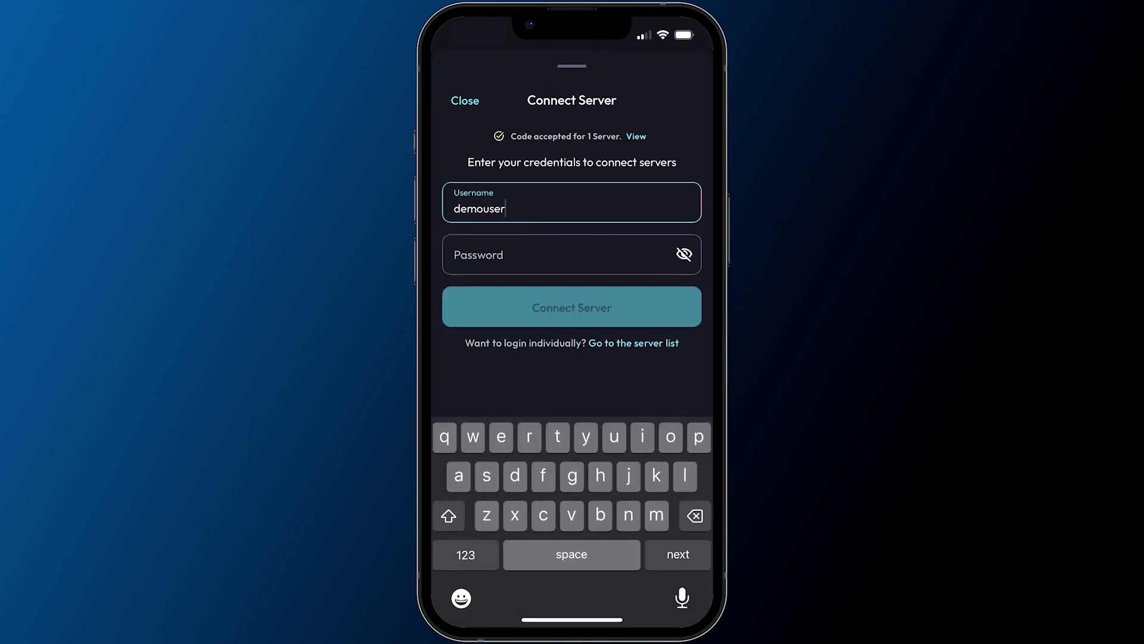
# - Connect Next-Gen Mobile Server with its remote access code and credentials
pyautogui.press('Tab')
pyautogui.write('demopas')
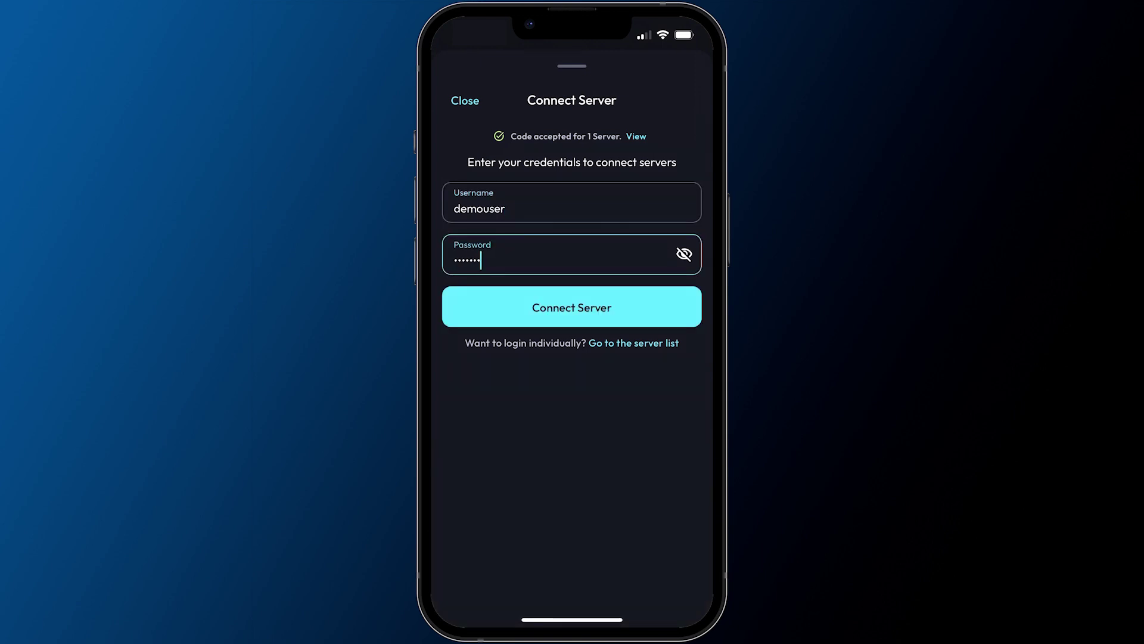
pyautogui.write('s')
pyautogui.press('Return')
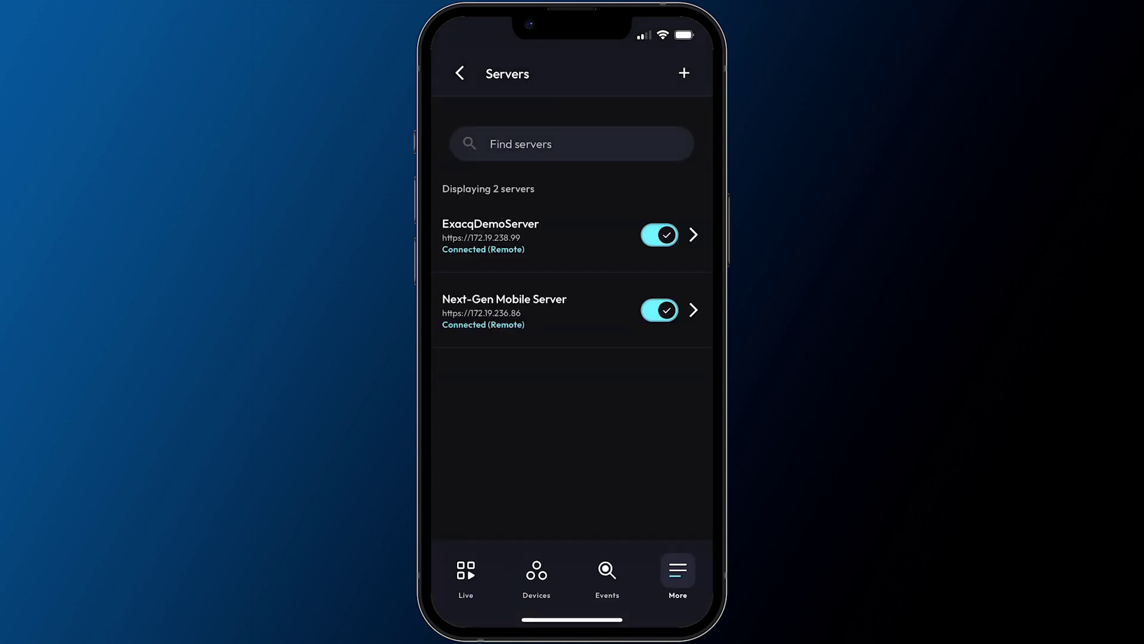
# - Disable Next-Gen Mobile Server, then turn it back on so it reconnects locally
pyautogui.click(661, 309)
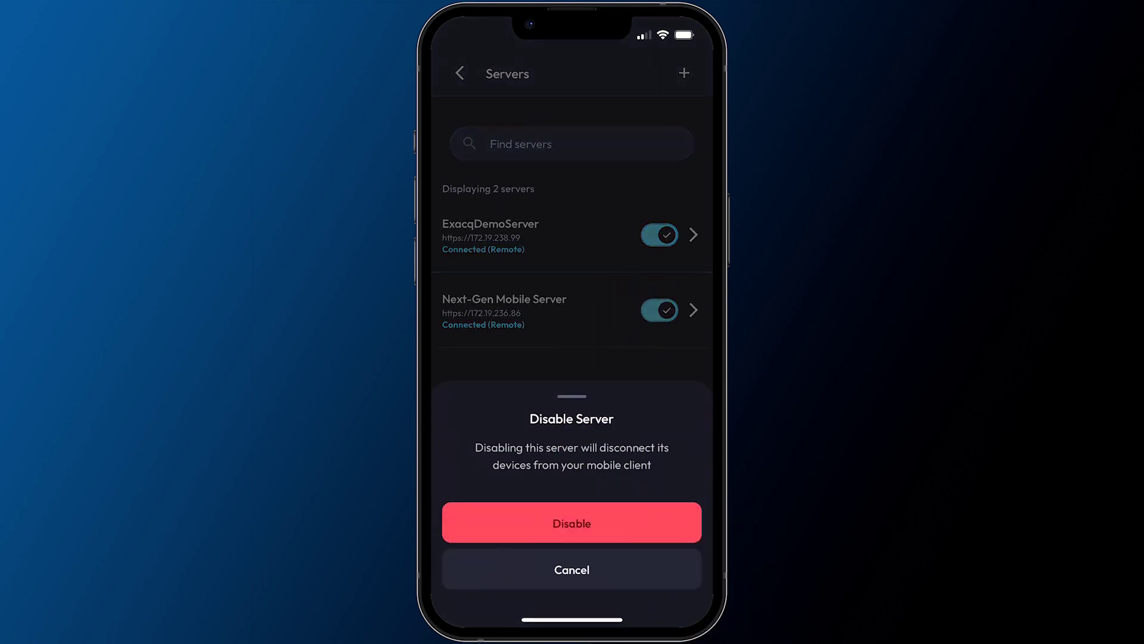
pyautogui.click(572, 523)
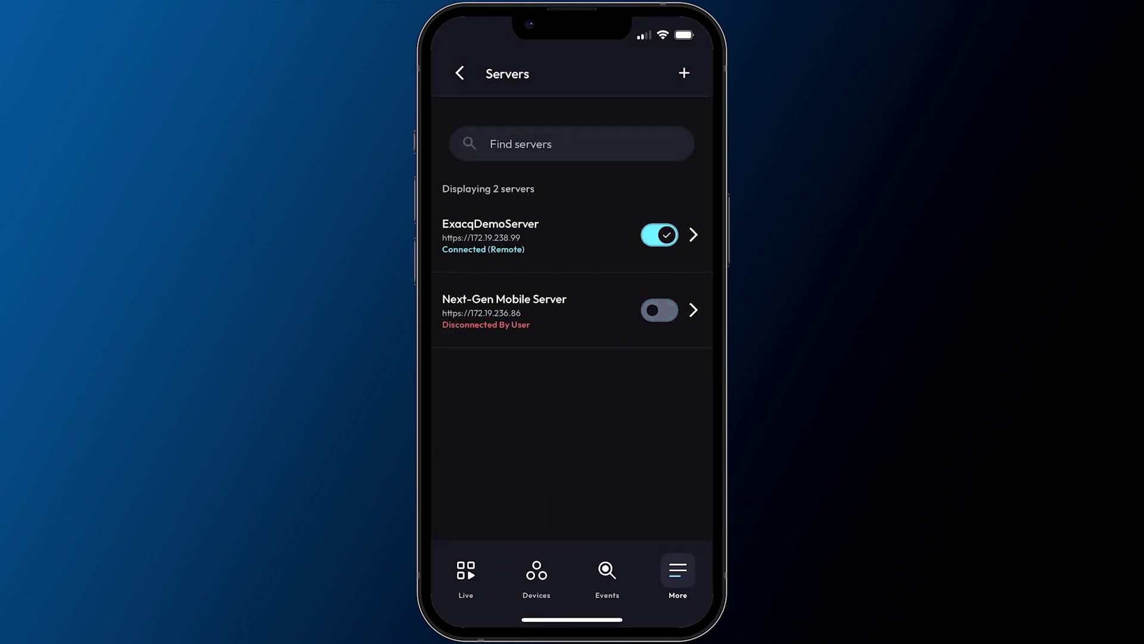
pyautogui.click(661, 309)
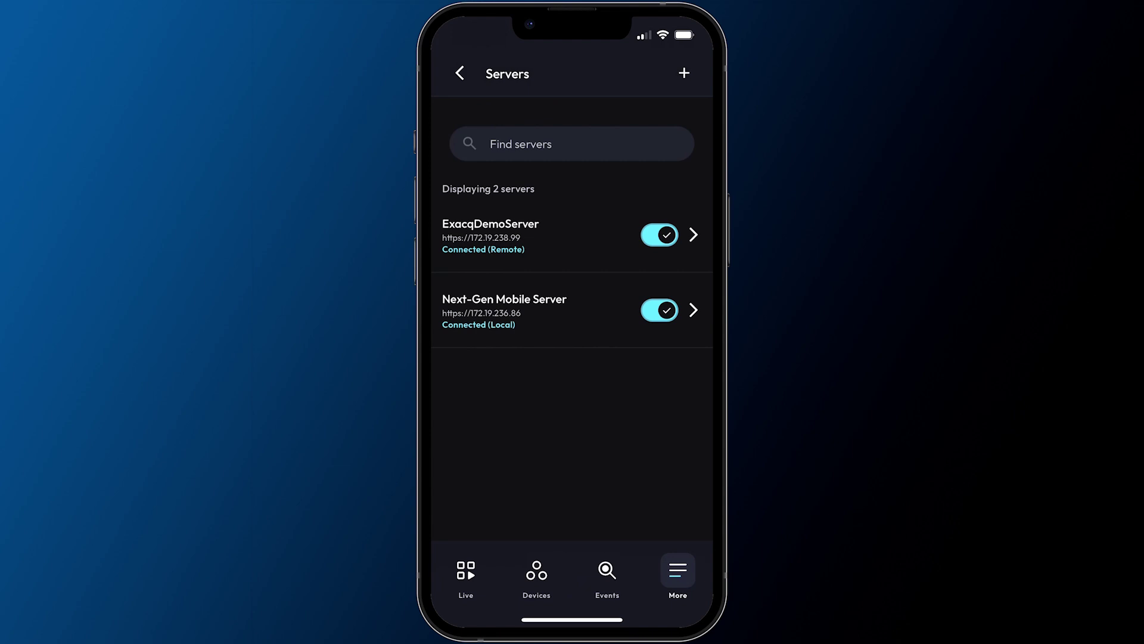
# - Remove Next-Gen Mobile Server from its details page and confirm the removal
pyautogui.click(536, 304)
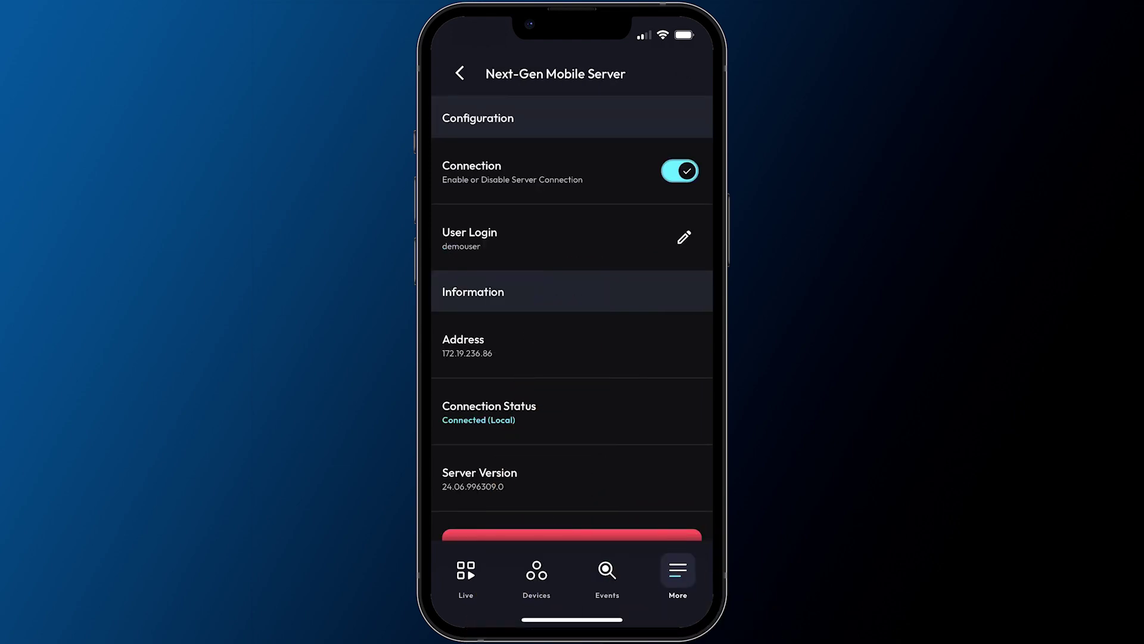
pyautogui.scroll(-2, 685, 143)
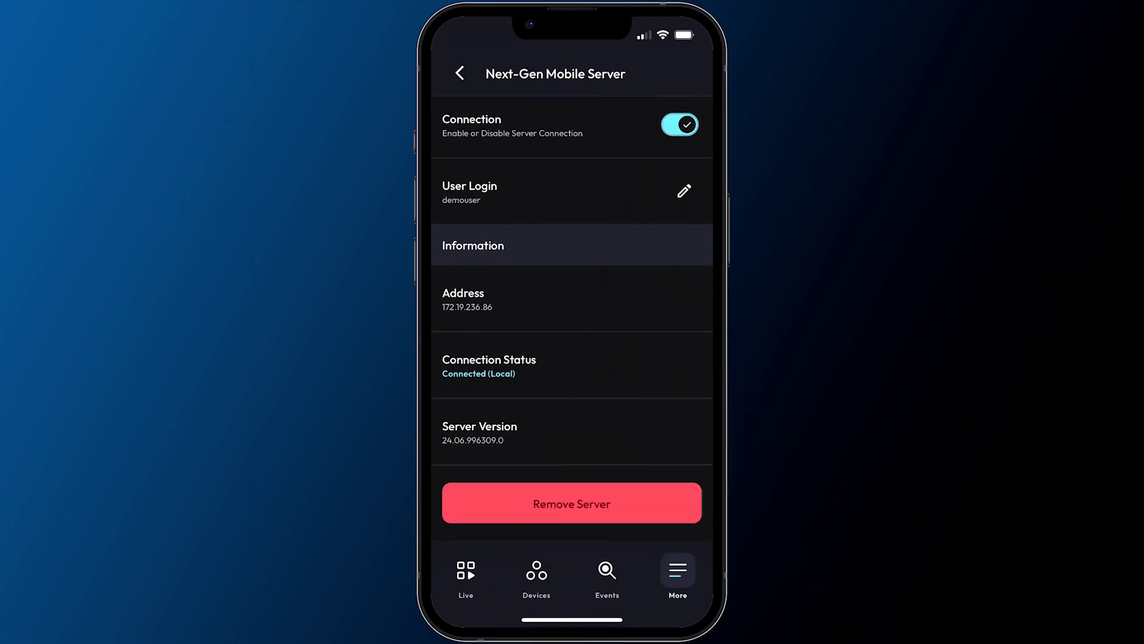
pyautogui.click(523, 503)
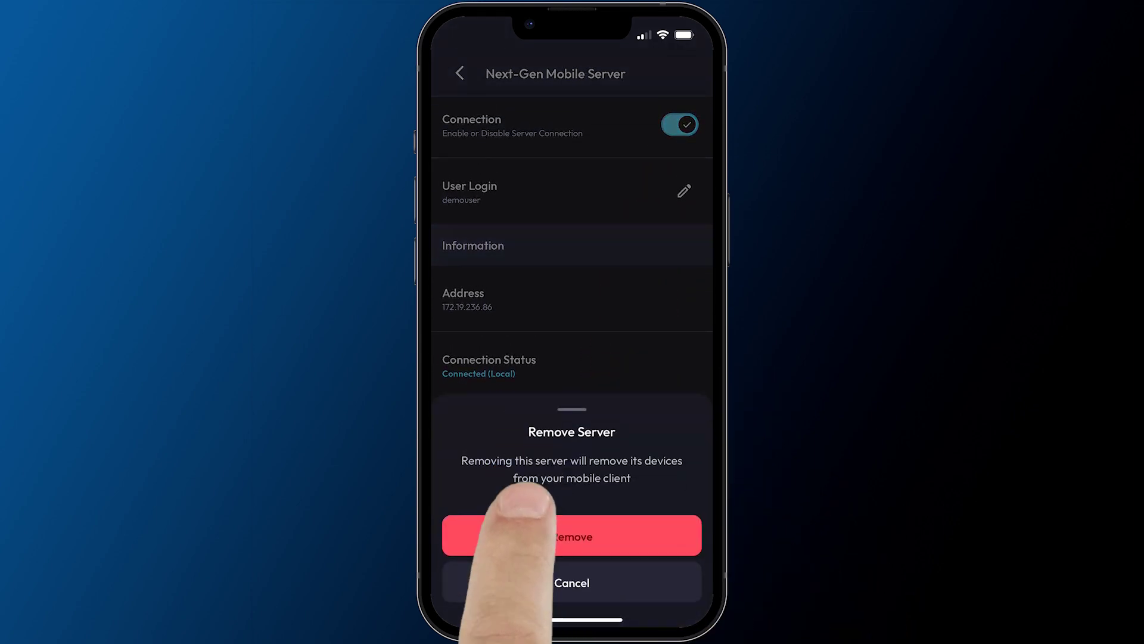
pyautogui.click(572, 523)
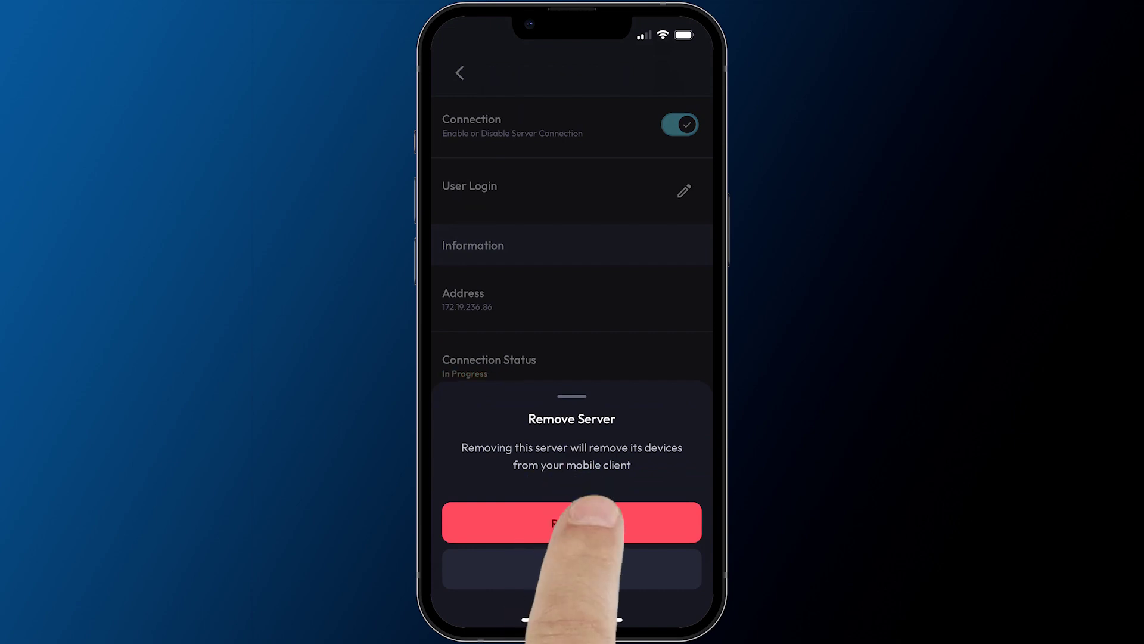